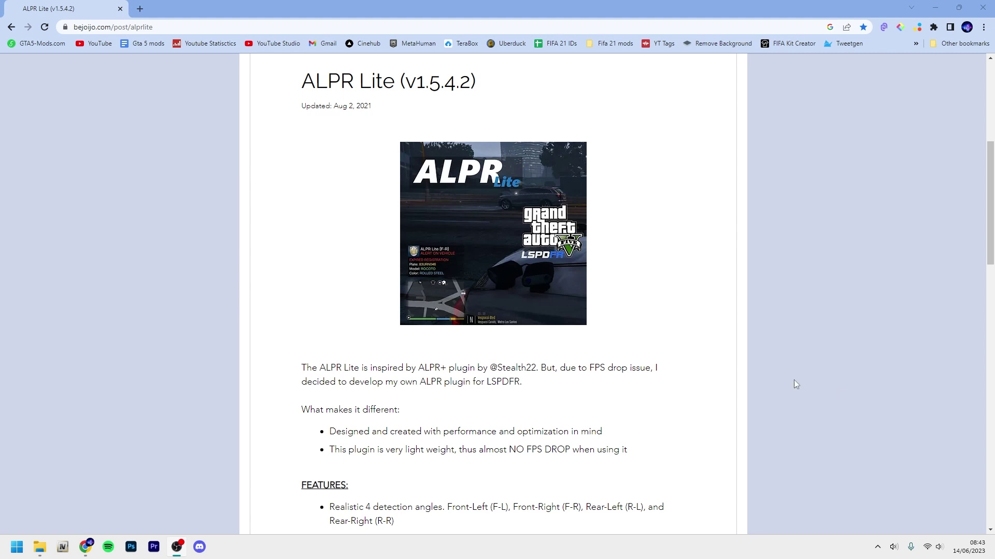
Scroll through the ALPR Lite post to find its preview image.
scroll(573, 401, "up", 1)
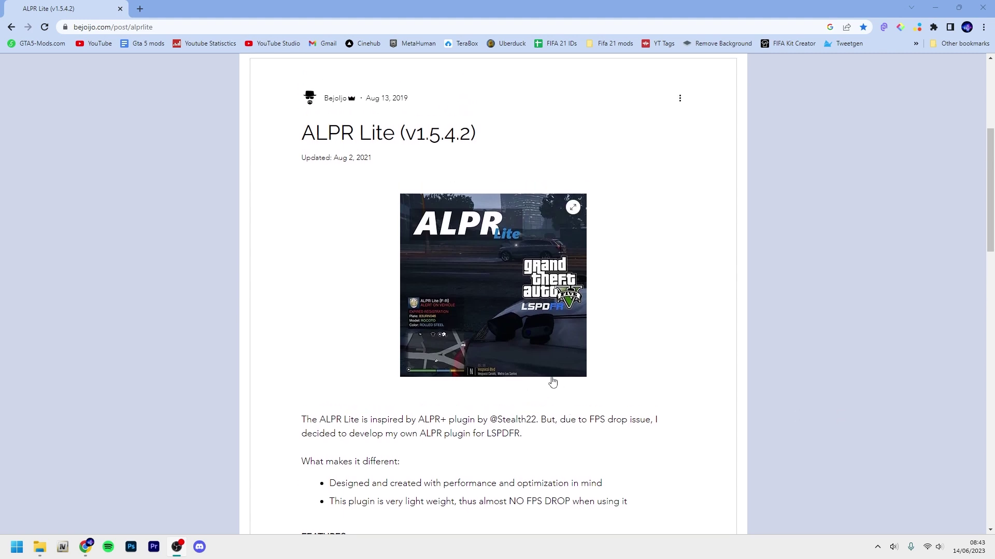
scroll(553, 383, "down", 2)
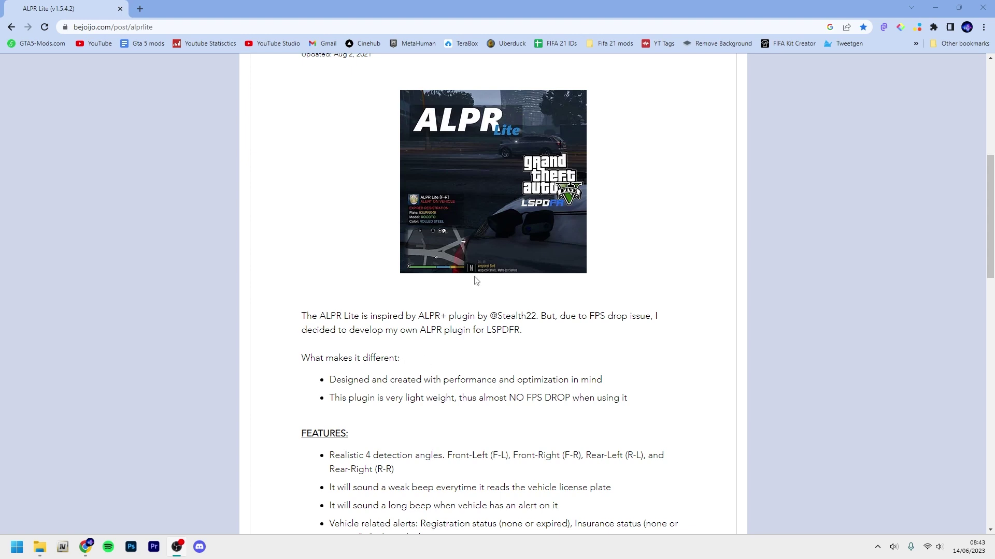
scroll(466, 335, "up", 1)
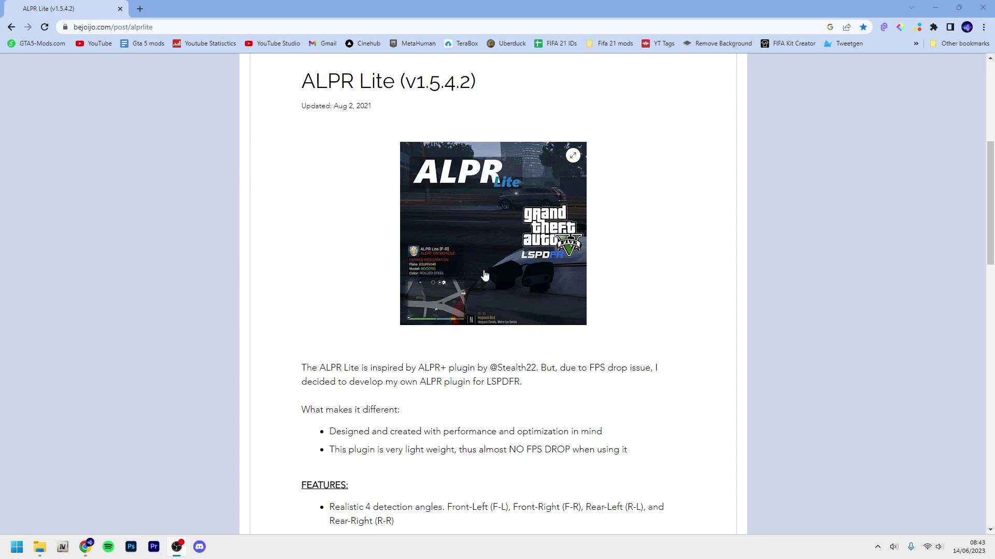
View the ALPR Lite preview image enlarged, then close it.
left_click(431, 267)
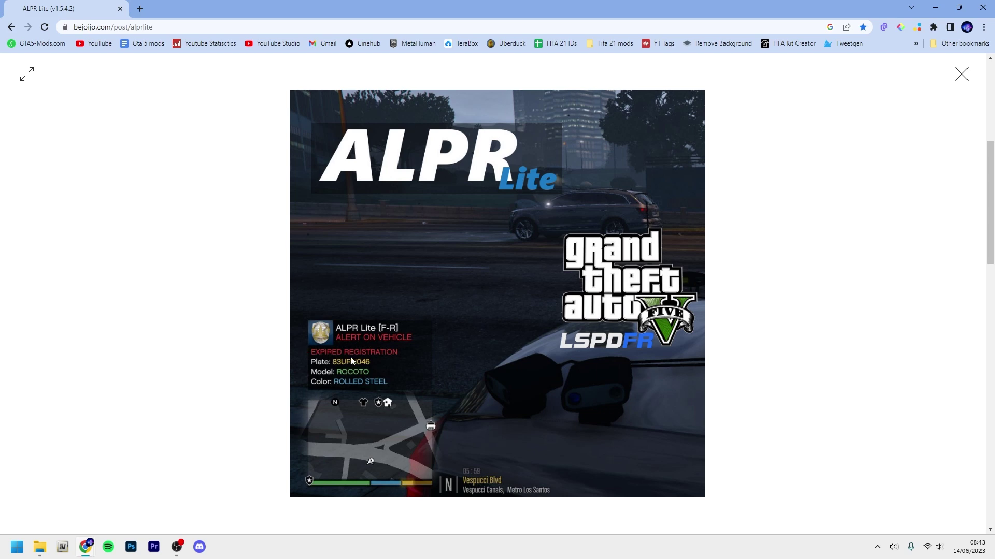
left_click(960, 75)
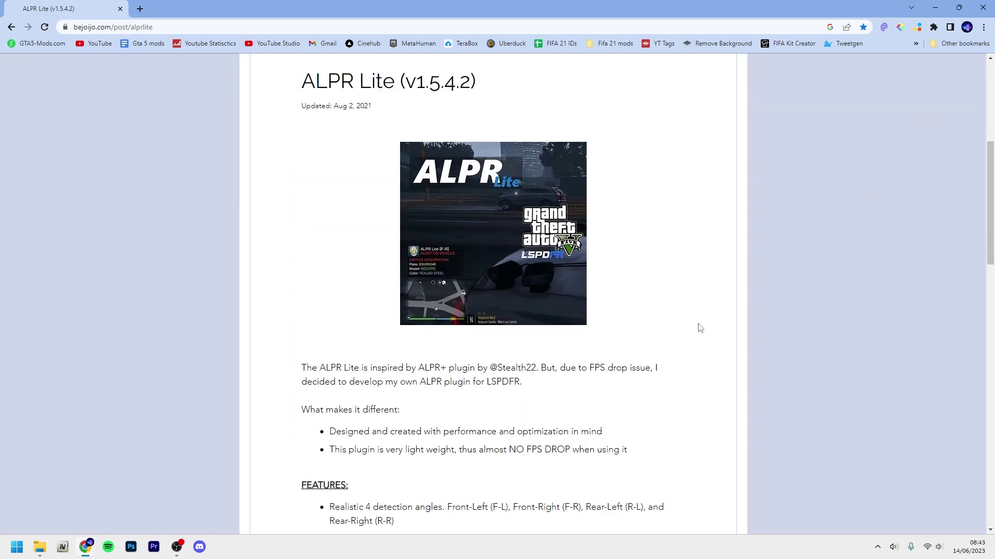
Read through the features list, highlighting the weak beep feature line.
scroll(650, 380, "down", 3)
scroll(647, 381, "down", 1)
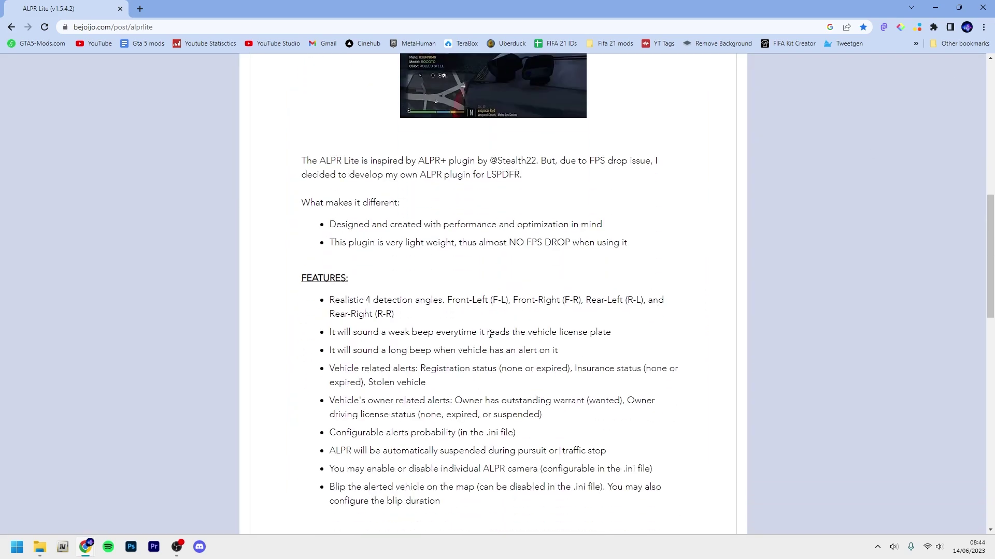
left_click_drag(349, 337, 550, 332)
left_click(562, 331)
left_click_drag(391, 350, 456, 350)
left_click(462, 349)
scroll(474, 347, "down", 4)
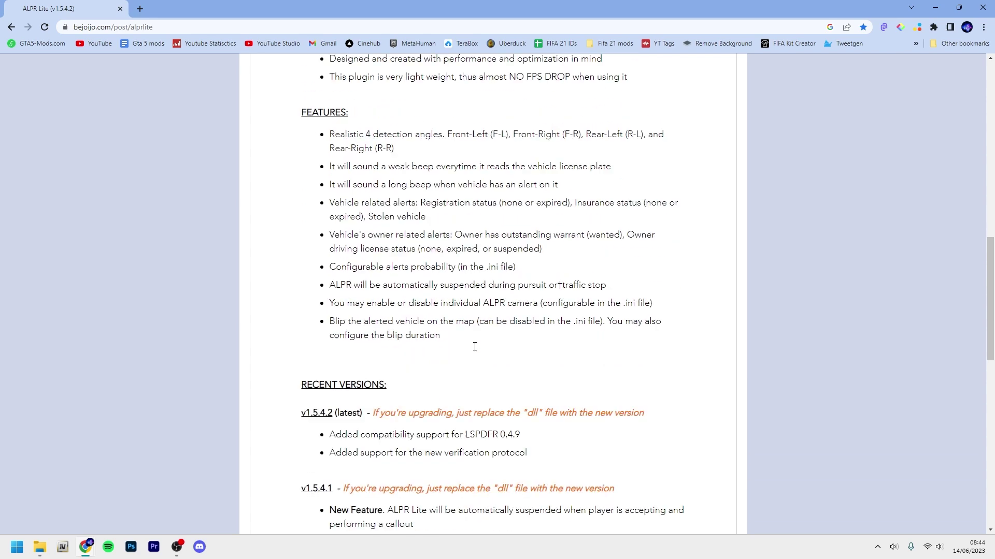
scroll(474, 347, "down", 4)
scroll(472, 345, "up", 3)
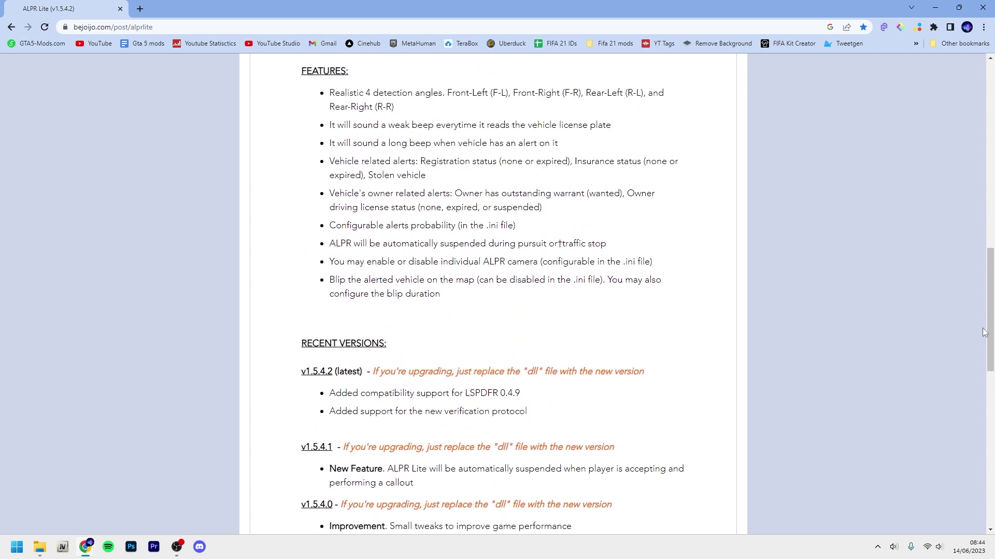
left_click_drag(987, 333, 987, 145)
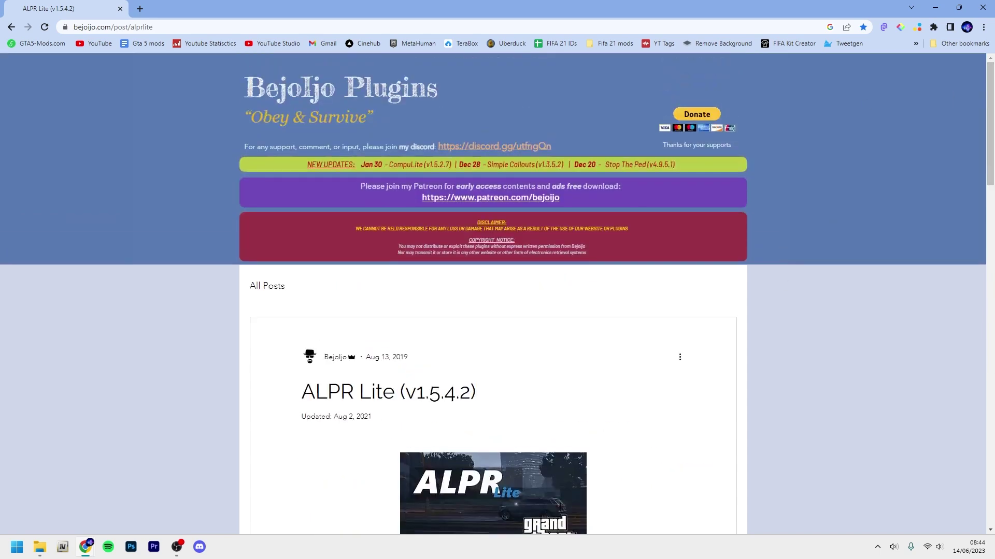
Open the LSPDFR GTA5 Scripts & Plugins downloads page in a new tab.
key("ctrl+shift+t")
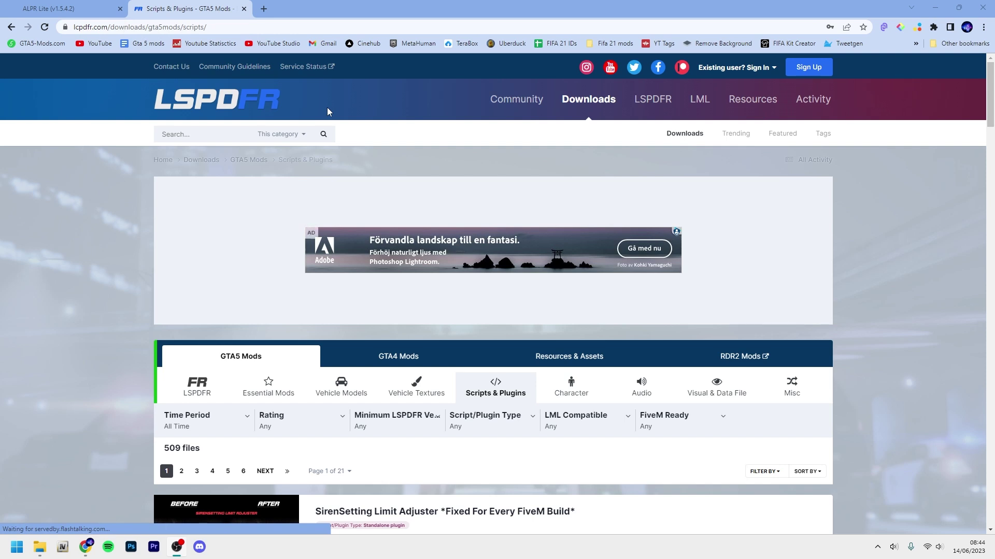
scroll(511, 355, "down", 2)
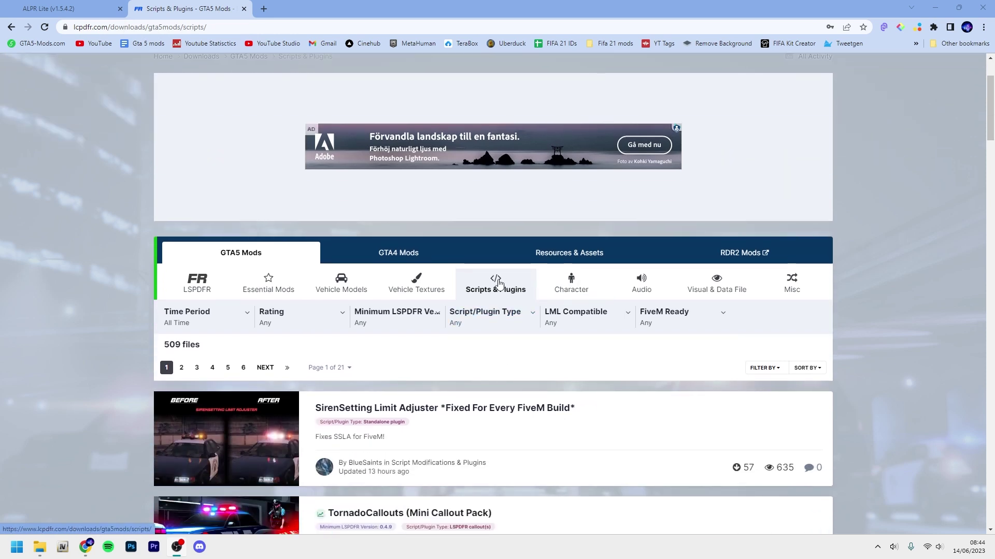
scroll(484, 291, "down", 2)
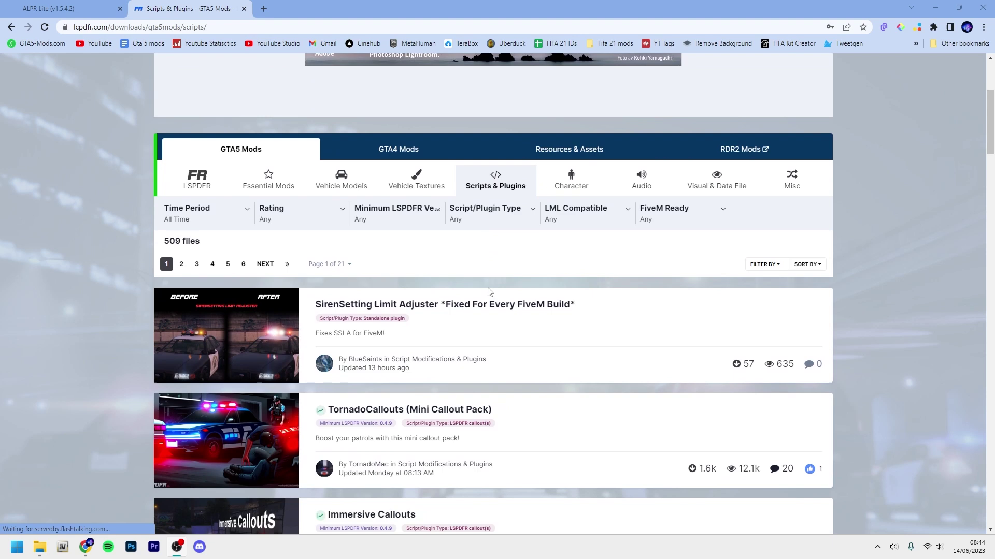
Sort the plugin files by Most Downloaded and browse the results.
left_click(808, 265)
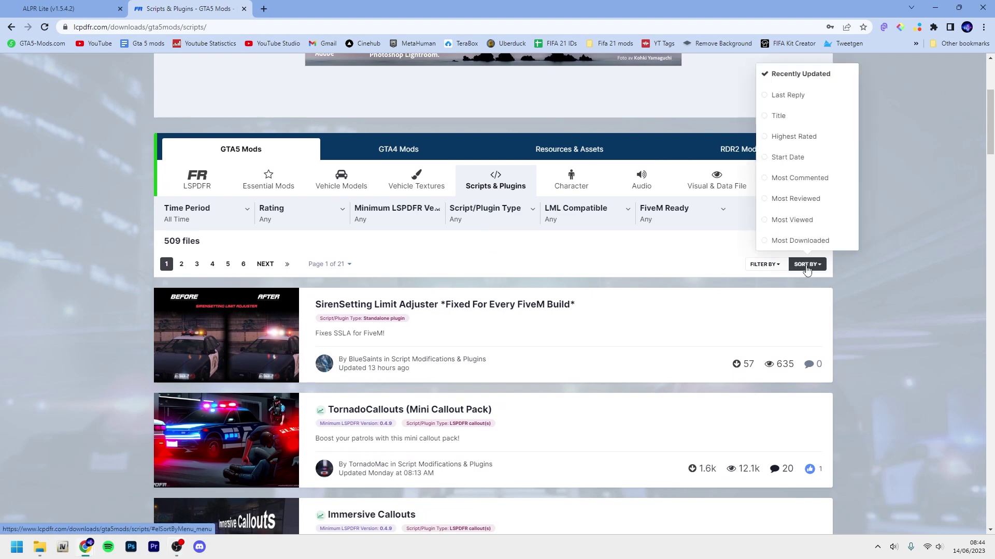
left_click(798, 240)
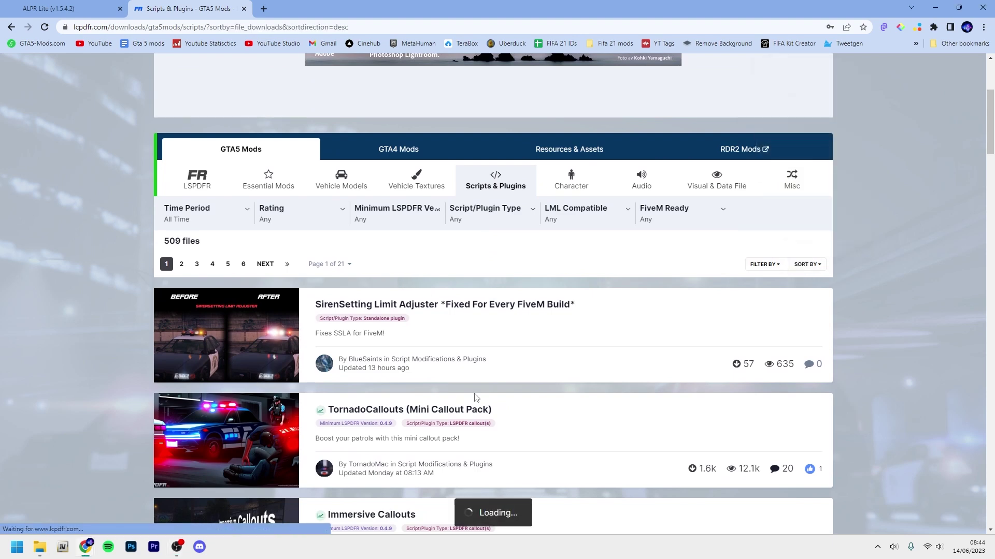
scroll(474, 395, "down", 3)
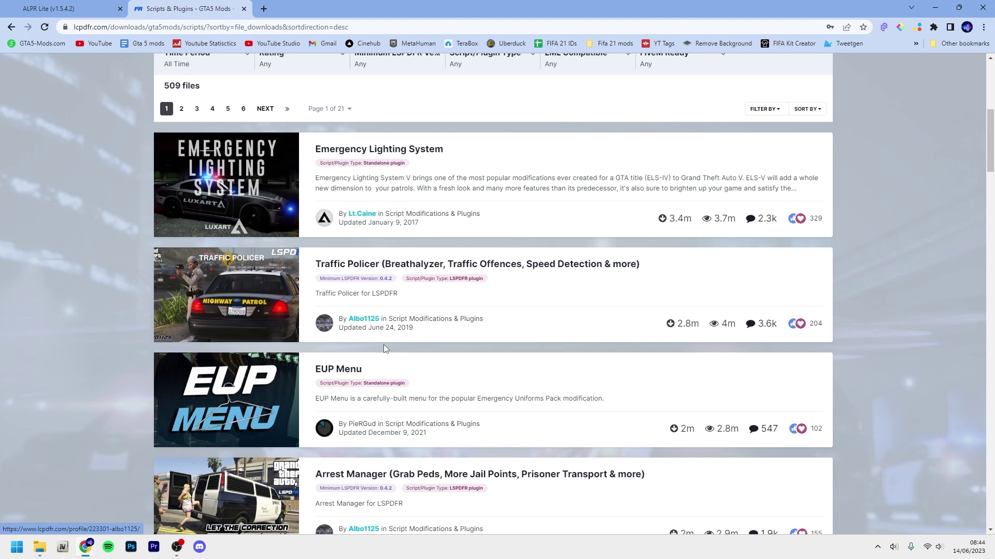
scroll(383, 344, "down", 2)
scroll(383, 344, "down", 3)
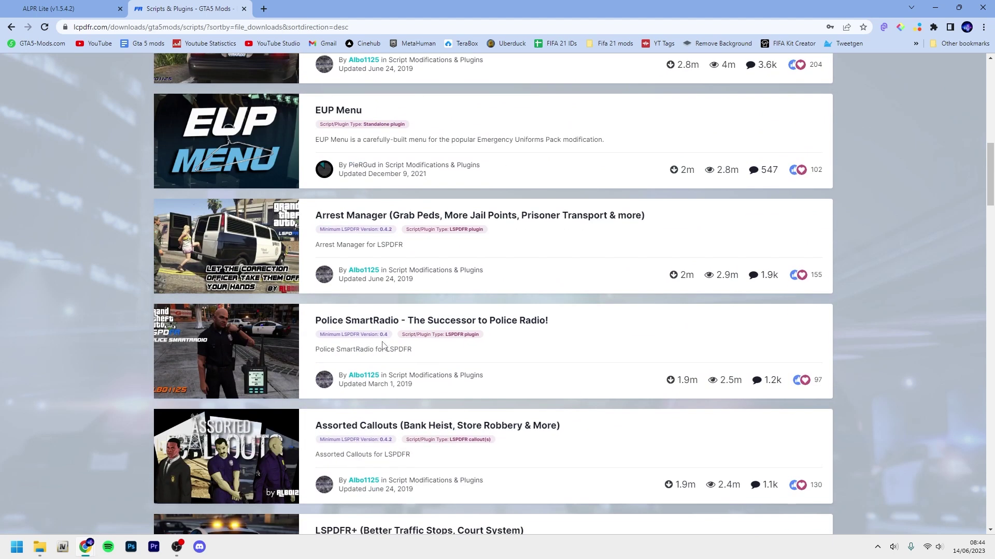
scroll(383, 345, "down", 3)
scroll(359, 366, "up", 9)
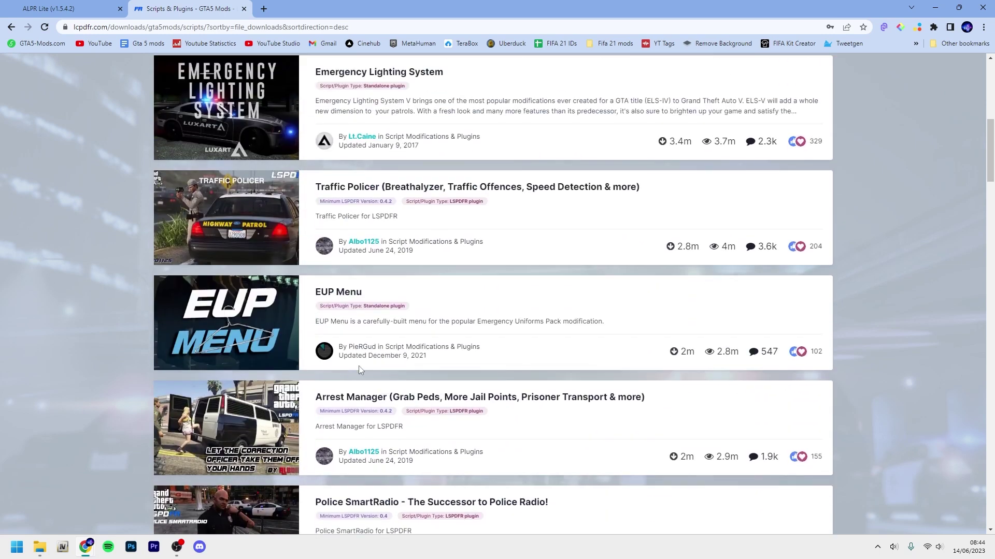
scroll(360, 369, "up", 1)
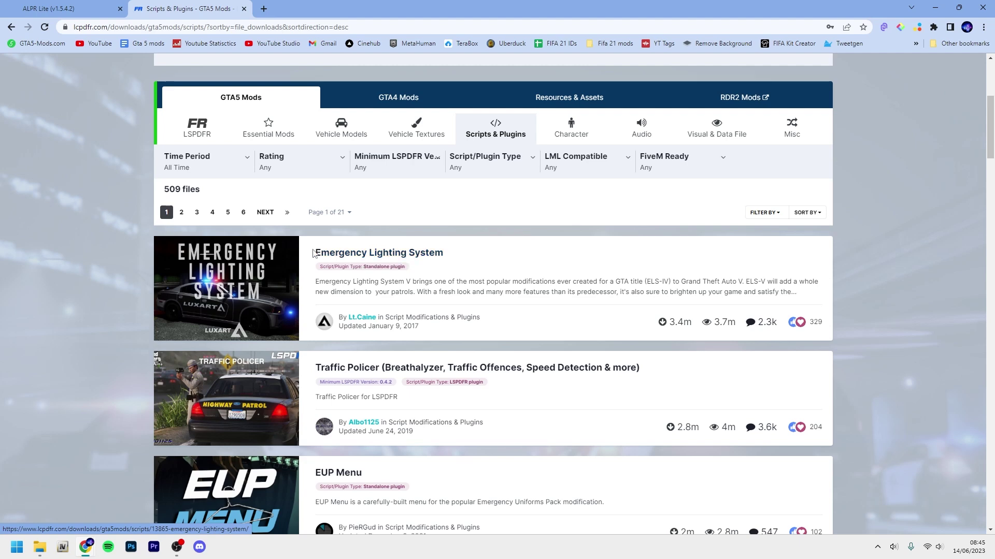
Open the Bejoljo Plugins home page in a new tab placed first.
key("ctrl+shift+Tab")
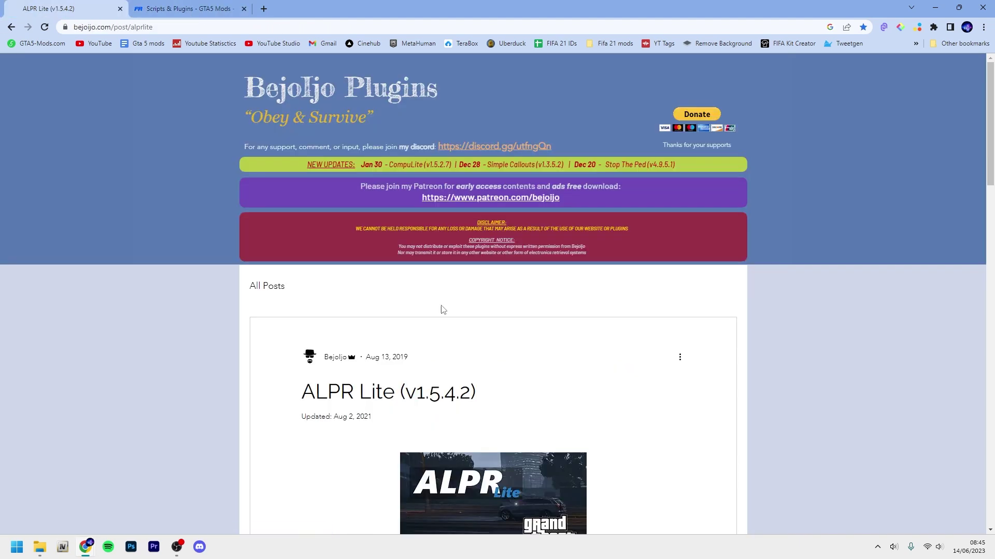
middle_click(304, 88)
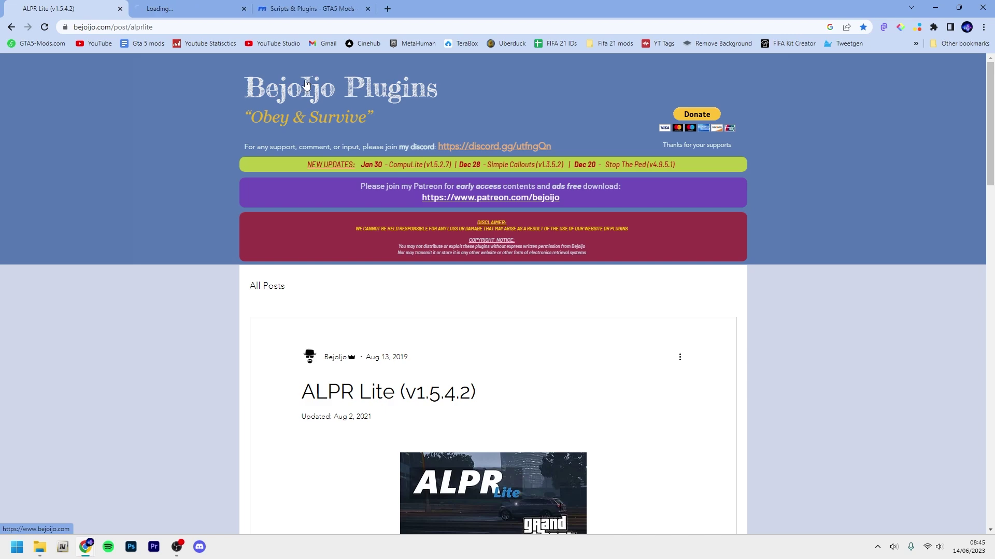
left_click(193, 8)
left_click_drag(192, 7, 72, 7)
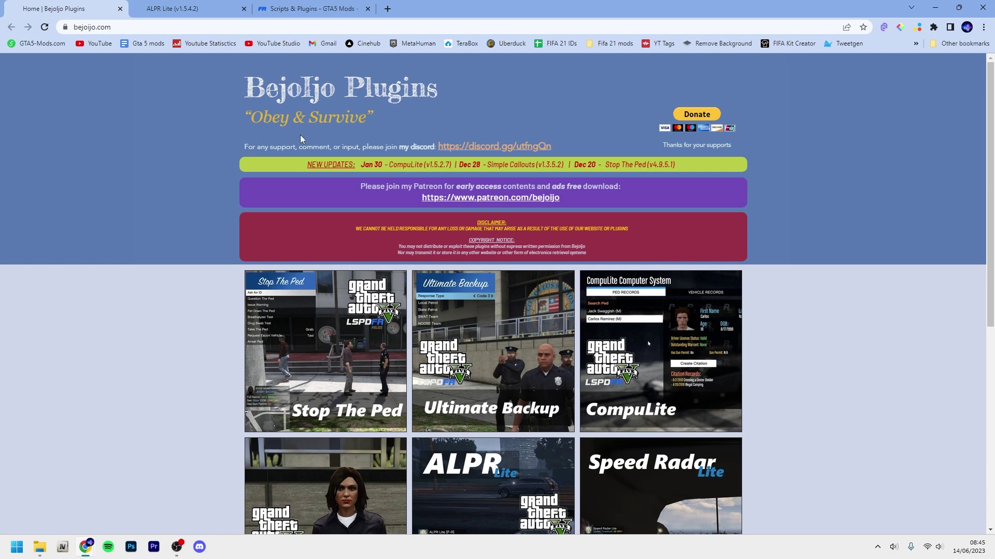
Browse the plugin tiles from Stop The Ped to Attempted Crime Callouts.
scroll(677, 306, "down", 1)
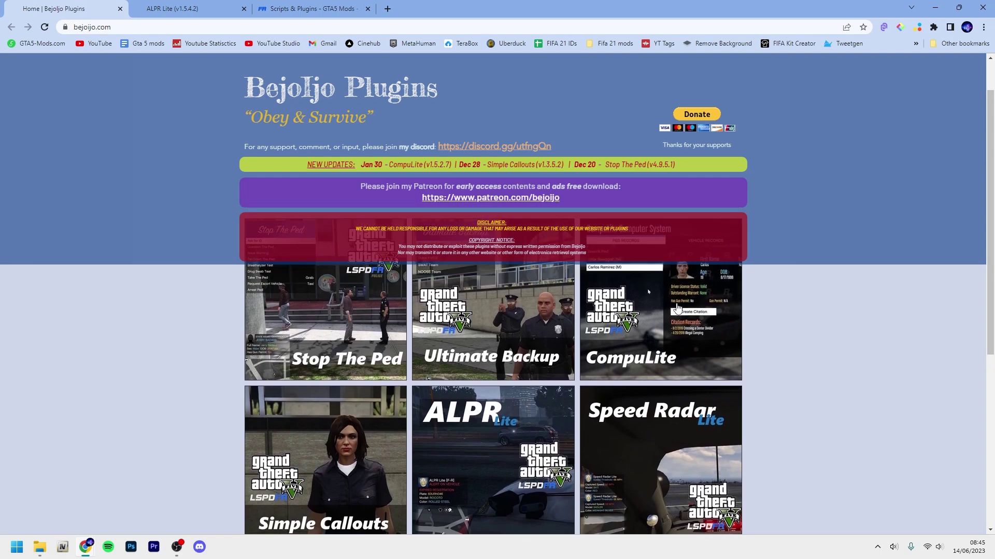
scroll(678, 307, "down", 3)
scroll(675, 332, "up", 5)
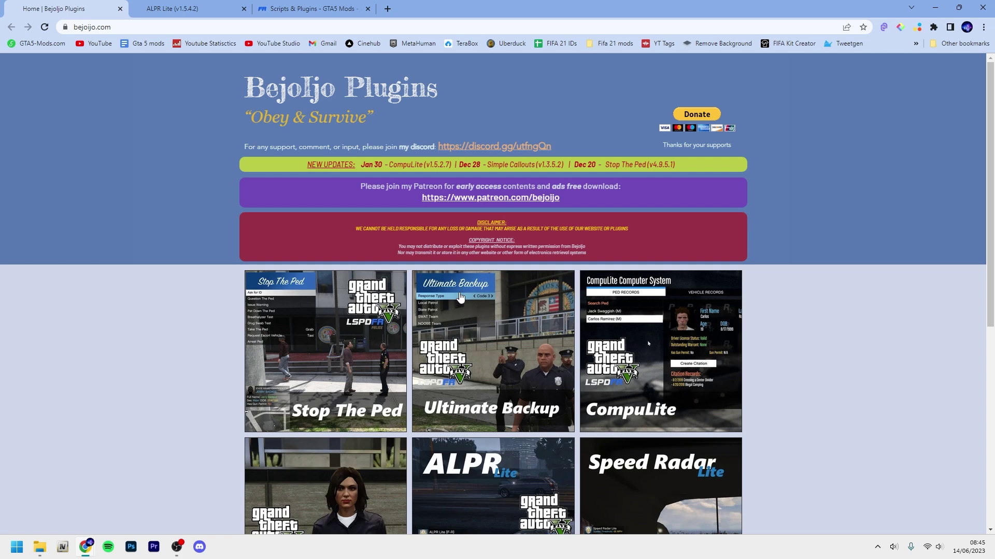
scroll(458, 339, "down", 5)
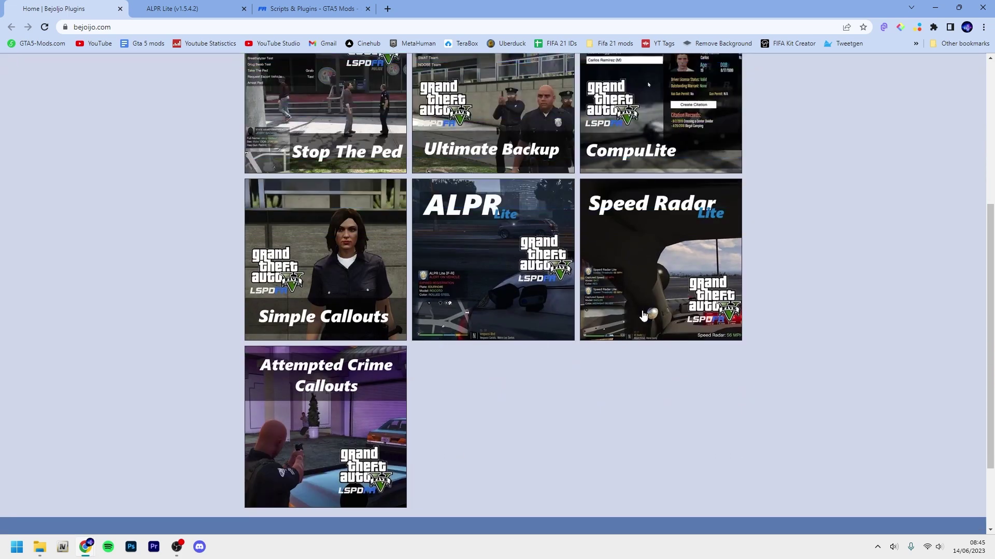
scroll(664, 324, "up", 5)
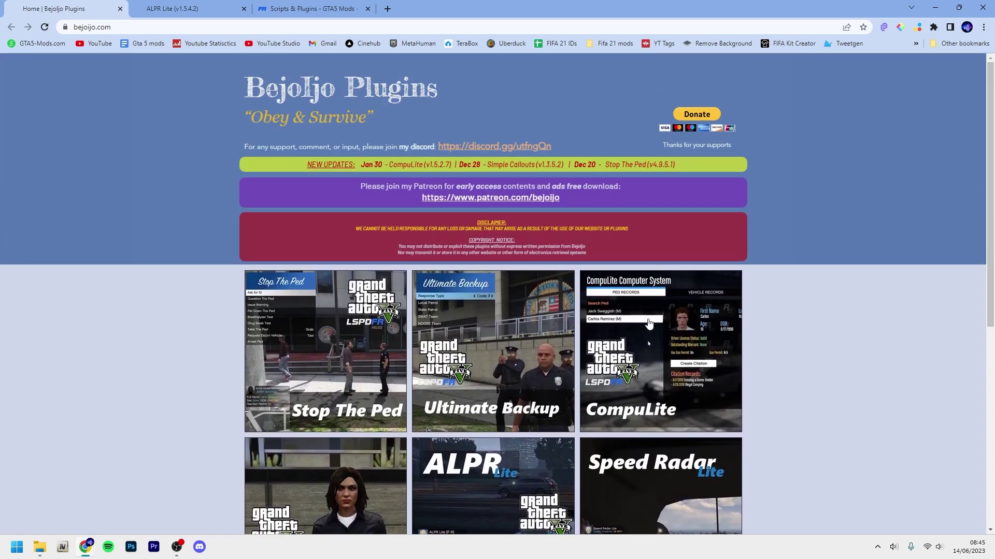
Return to the ALPR Lite post and scroll down to its Download v1.5.4.2 section.
left_click(149, 7)
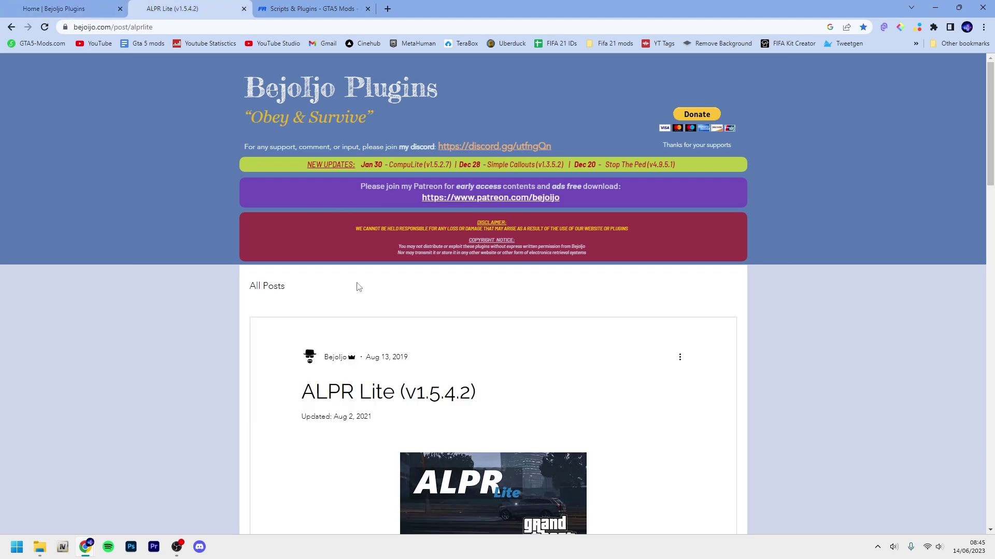
scroll(448, 395, "down", 2)
scroll(448, 395, "down", 5)
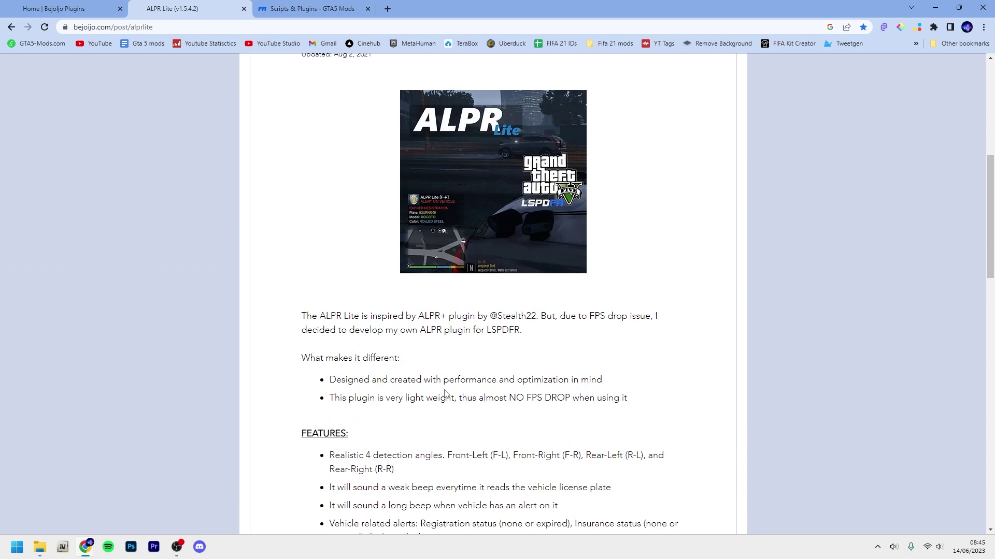
scroll(574, 392, "down", 12)
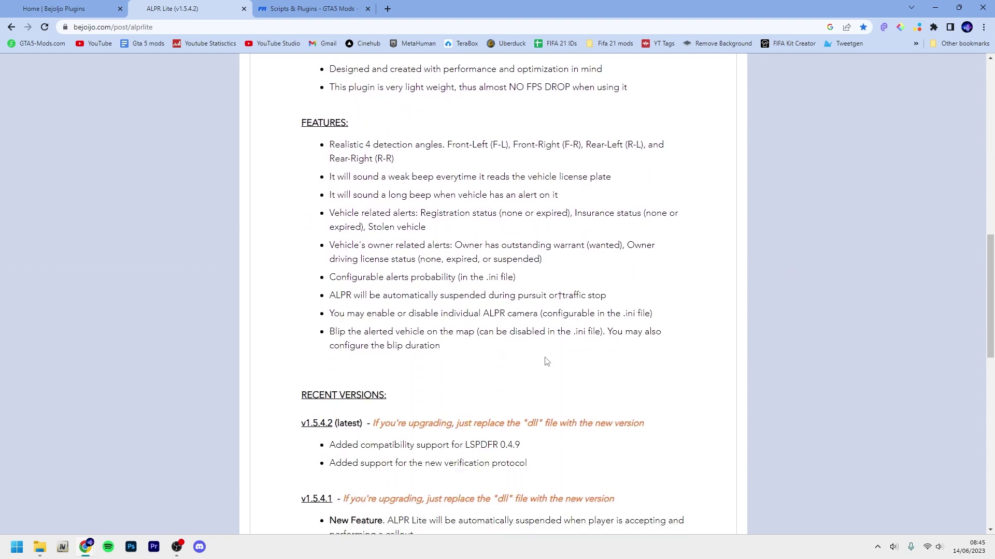
scroll(537, 337, "down", 4)
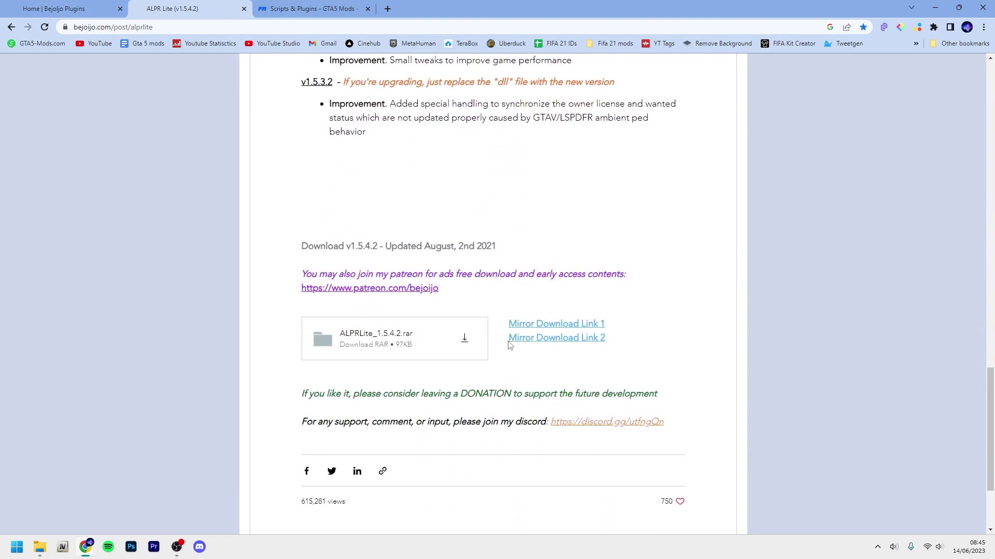
Download ALPRLite_1.5.4.2.rar and open it in WinRAR beside the GTA V game folder.
left_click(462, 337)
left_click(596, 341)
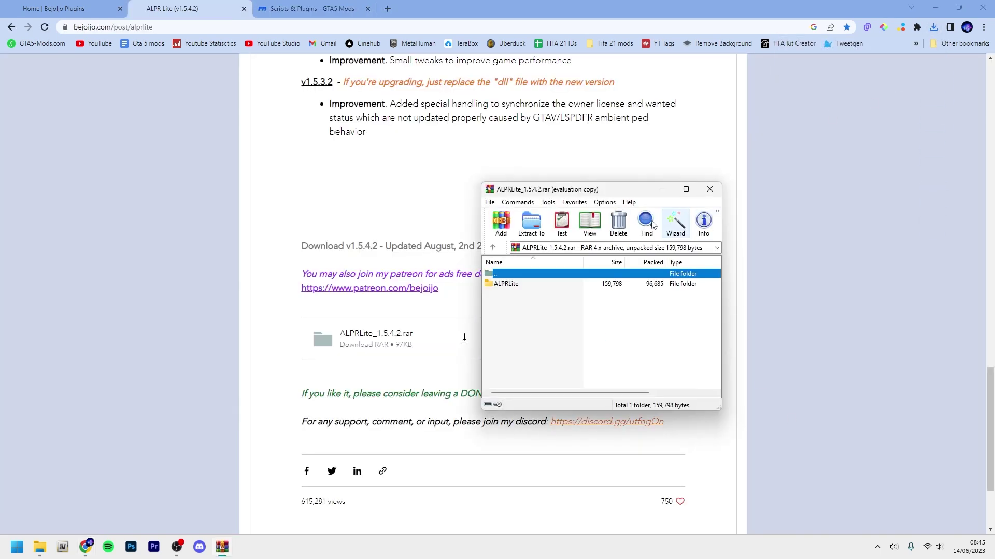
left_click(656, 304)
left_click_drag(605, 190, 758, 165)
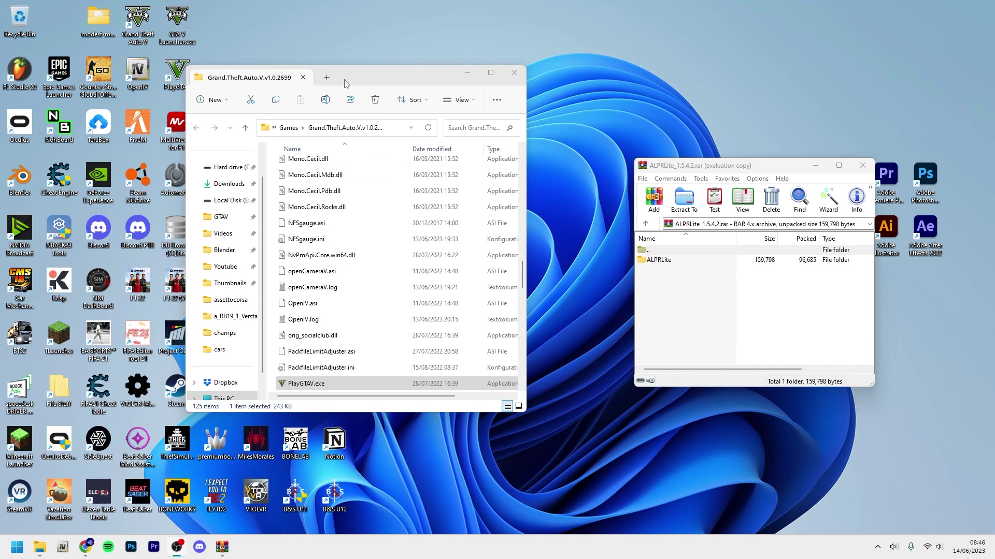
scroll(517, 227, "up", 2)
left_click_drag(521, 263, 515, 155)
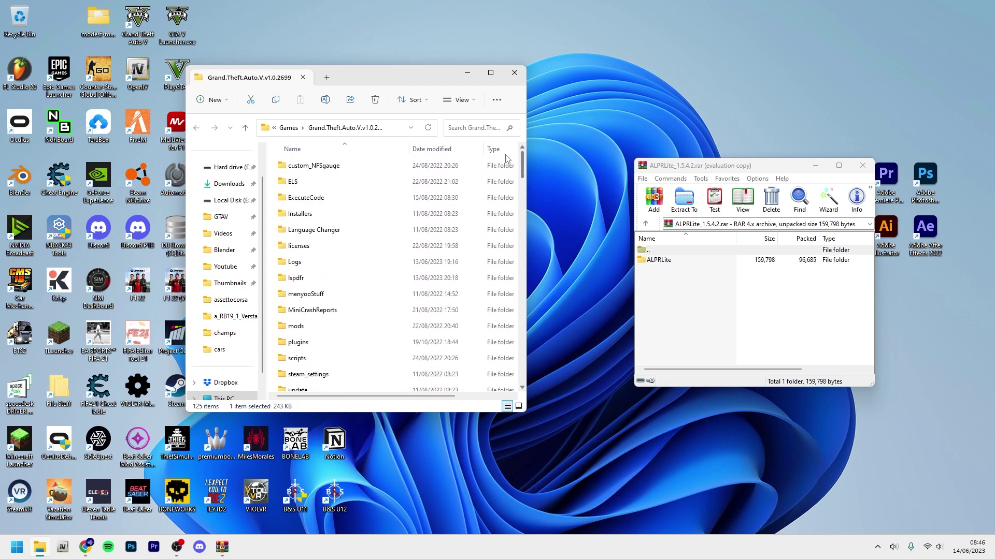
scroll(293, 184, "down", 1)
scroll(293, 184, "down", 1)
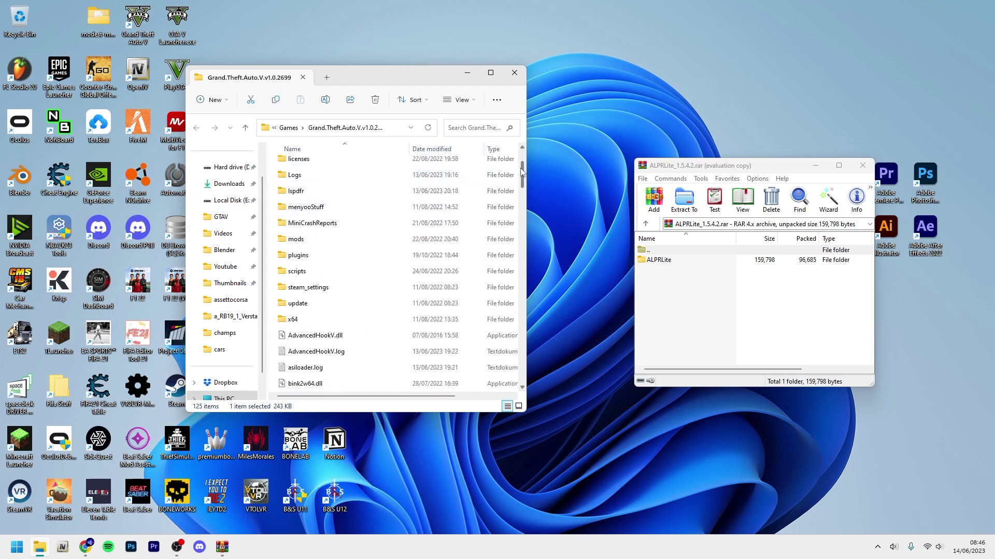
left_click_drag(524, 178, 522, 236)
scroll(318, 200, "down", 1)
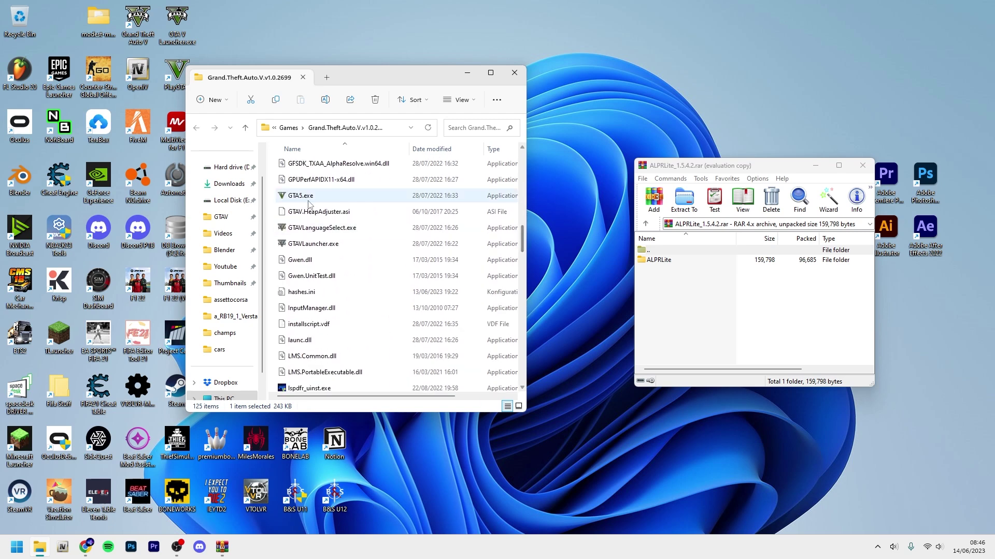
left_click_drag(523, 239, 515, 153)
left_click_drag(383, 71, 391, 73)
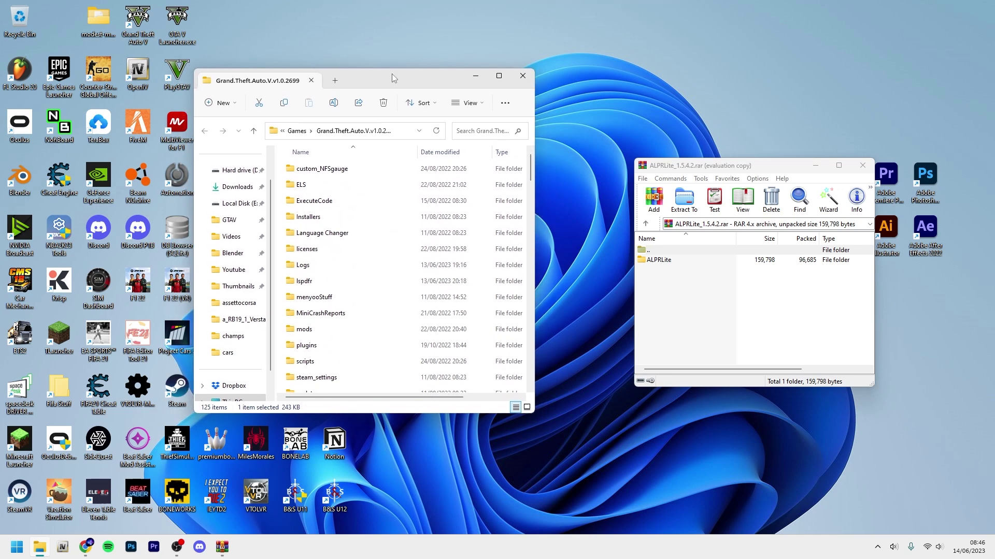
Open the archive's ALPRLite folder and show the Grand Theft Auto V folder in Explorer.
double_click(658, 262)
double_click(659, 252)
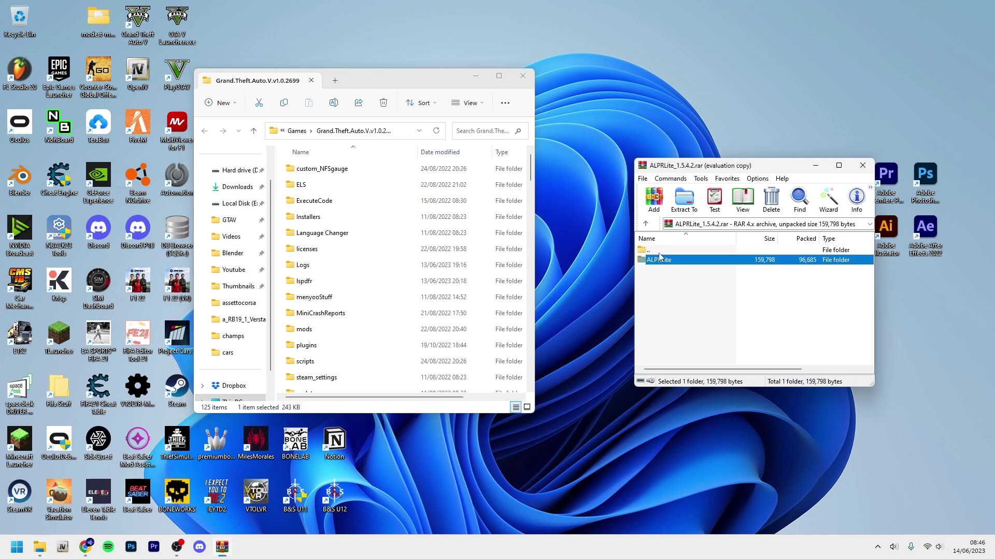
double_click(667, 262)
left_click(668, 262)
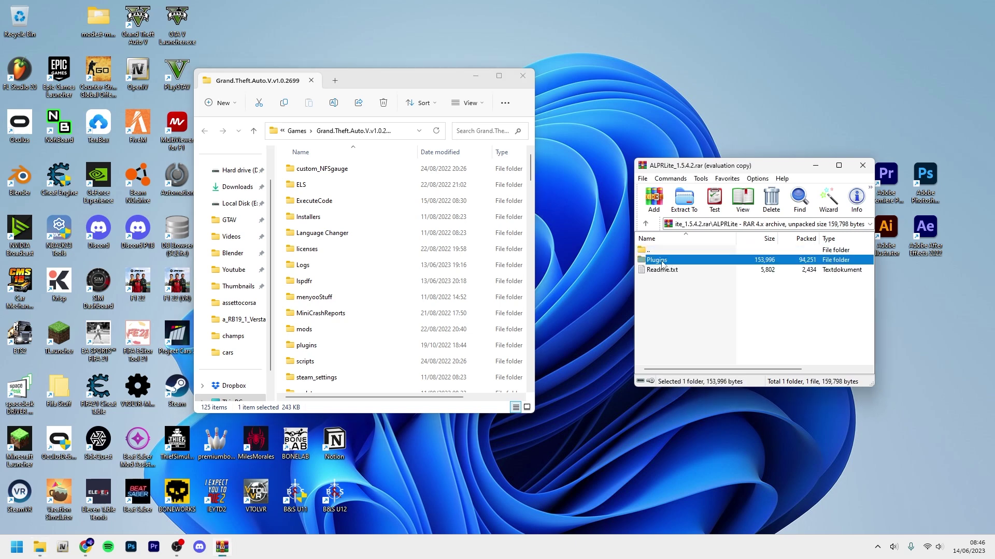
double_click(323, 346)
left_click(321, 131)
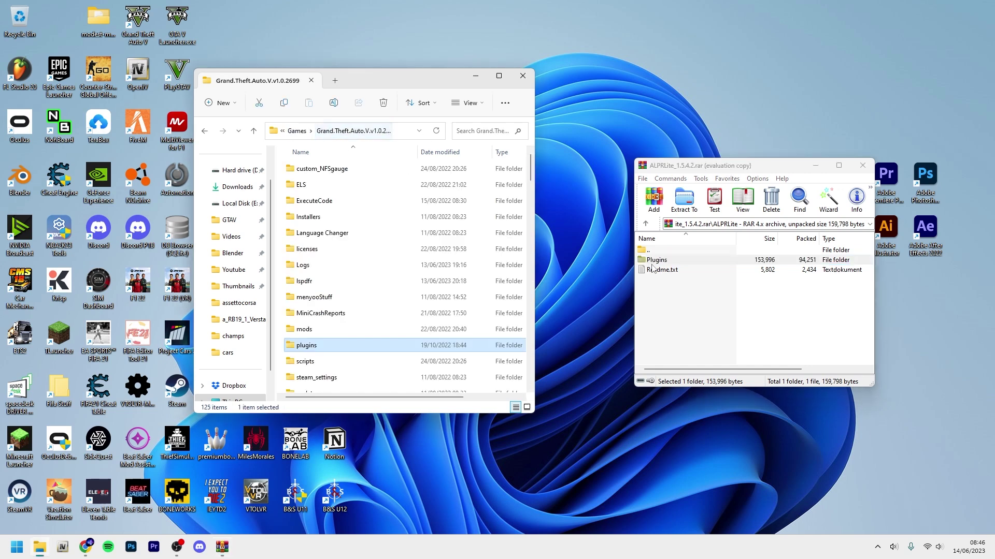
Drag Plugins into the GTA V folder, skipping existing files, and open plugins.
left_click_drag(666, 259, 377, 151)
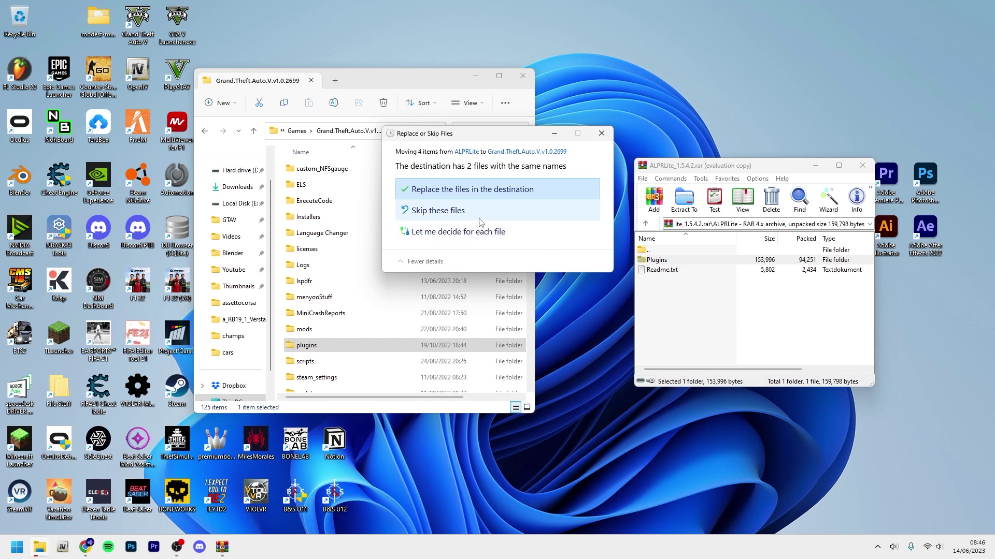
left_click(477, 212)
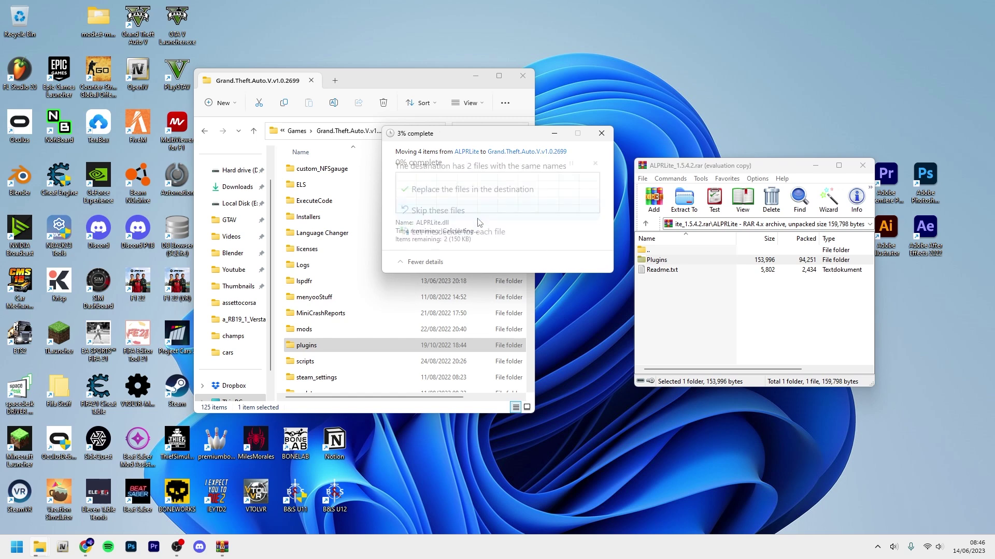
left_click(659, 252)
left_click(323, 353)
double_click(323, 354)
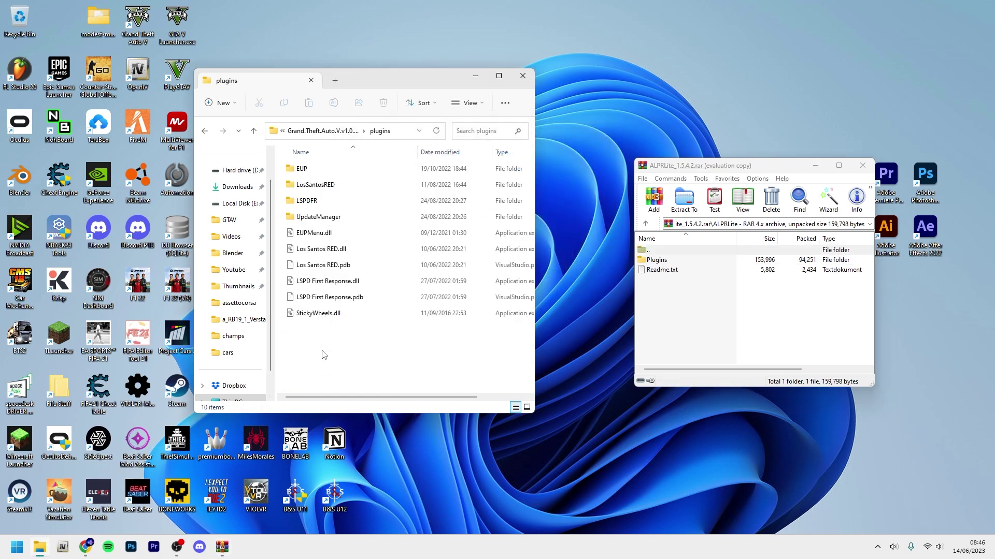
Compare the game's plugins\LSPDFR folder with the archive's, selecting ALPRLite.dll and ALPRLite.ini.
double_click(314, 201)
key("alt+Left")
key("alt+Left")
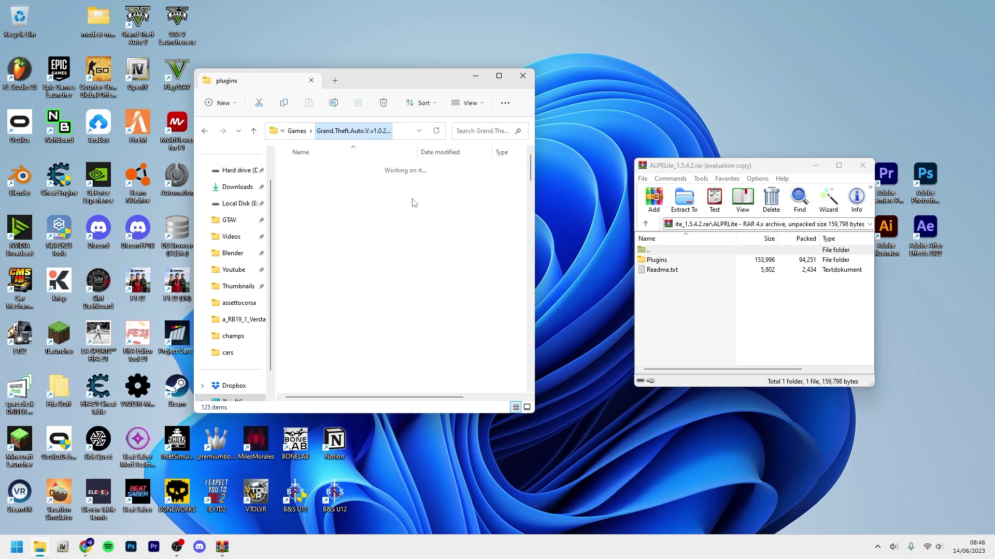
double_click(658, 260)
double_click(658, 260)
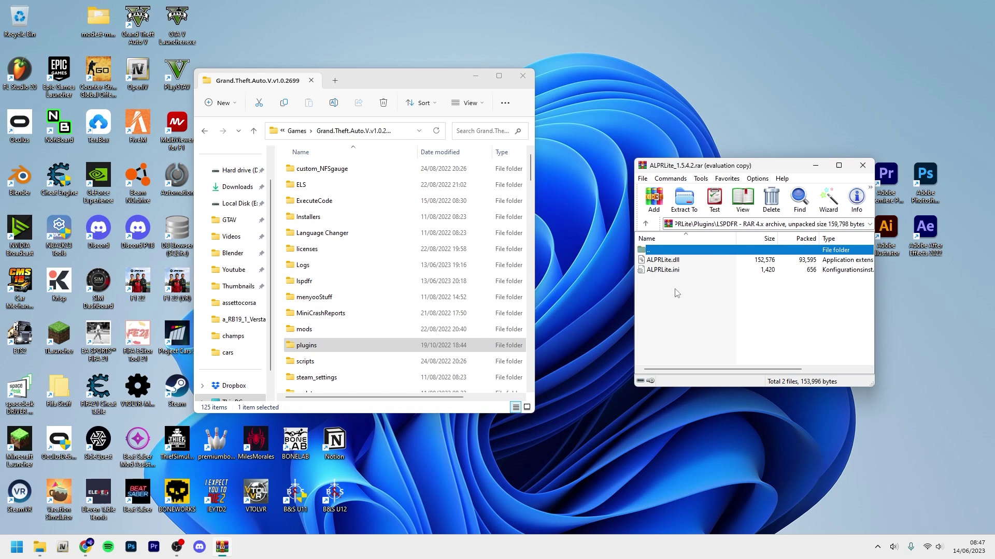
left_click_drag(677, 293, 682, 263)
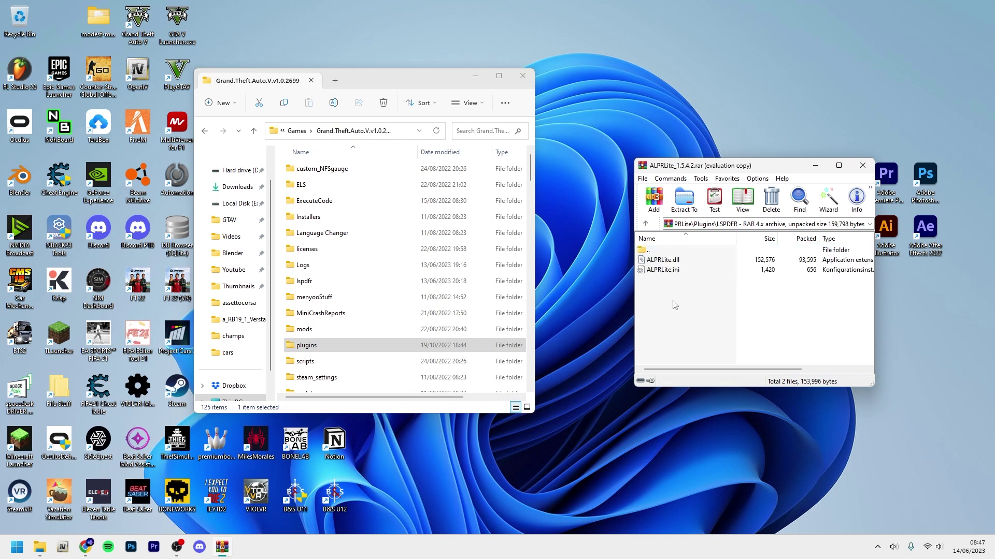
double_click(305, 347)
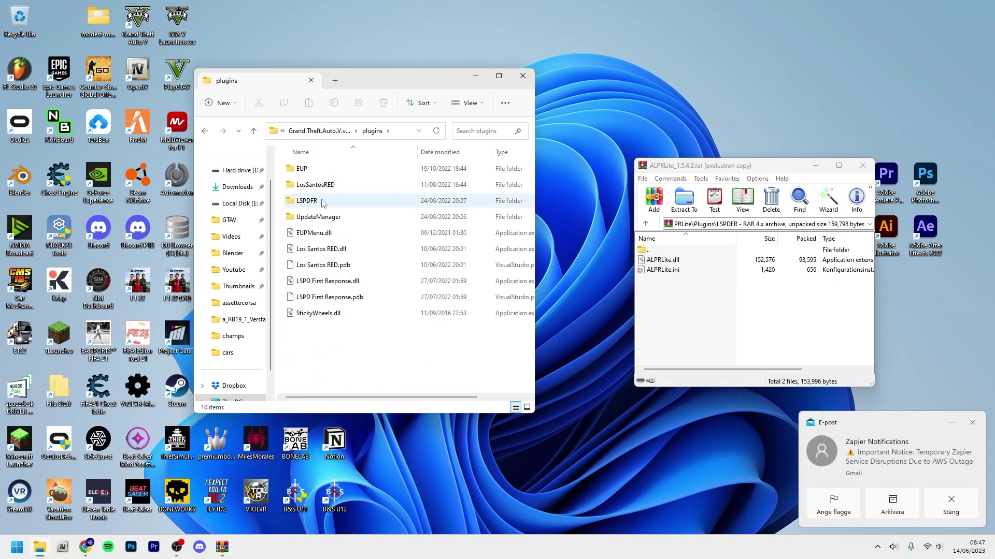
double_click(306, 201)
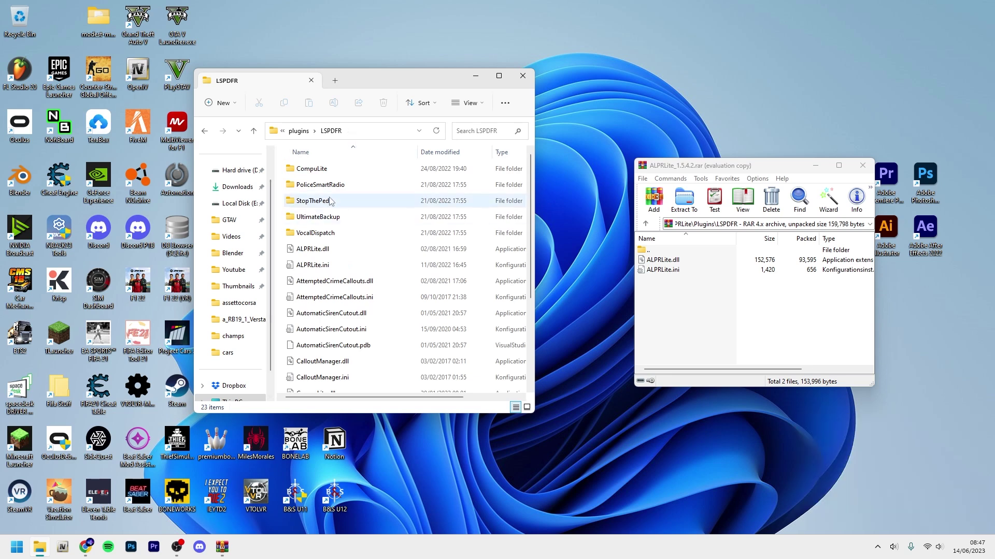
left_click(676, 306)
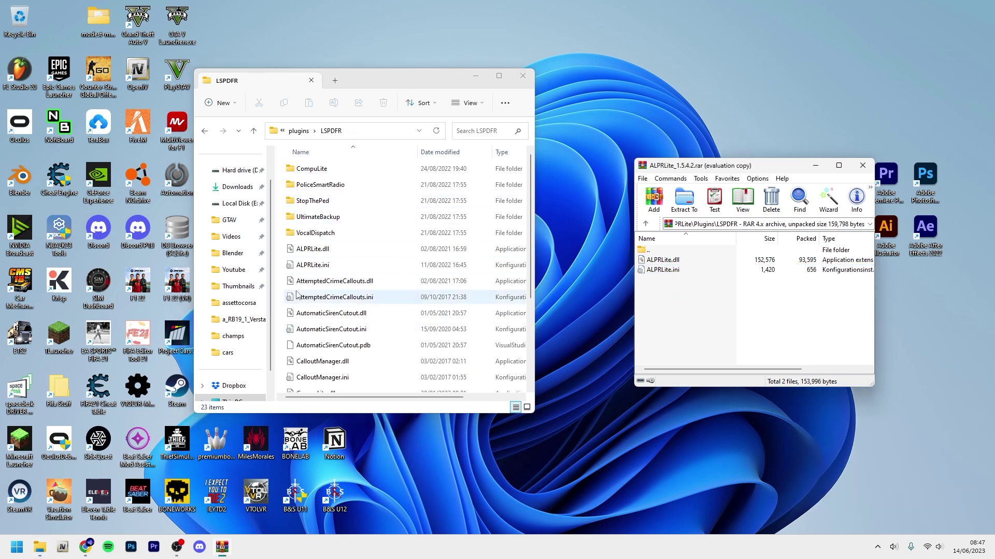
Open ALPRLite.ini maximized and check ToggleKey=F7 and ModifierKey=None.
double_click(309, 266)
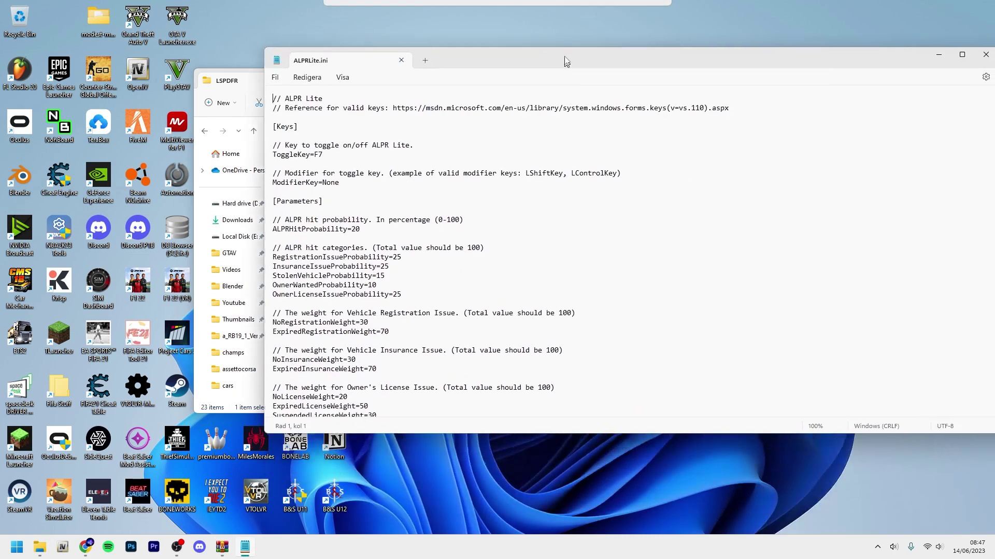
left_click_drag(566, 60, 533, 4)
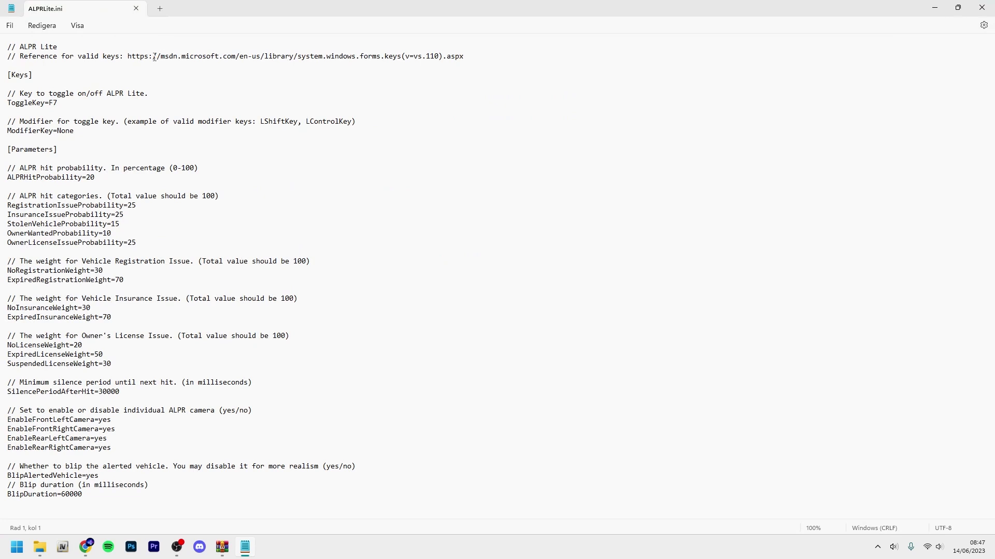
double_click(49, 102)
key("Right")
double_click(79, 131)
key("Right")
Review ALPRHitProbability=20 and the registration, insurance and stolen vehicle probability lines.
left_click(103, 174)
mouse_move(57, 205)
left_mouse_down()
mouse_move(83, 205)
mouse_move(44, 205)
mouse_move(57, 205)
left_mouse_up()
left_click(58, 206)
left_click(52, 210)
left_click(62, 214)
double_click(59, 224)
left_click(124, 224)
Close ALPRLite.ini, then open StopThePed.ini to check keys like StopPedKey=K and close it.
key("alt+F4")
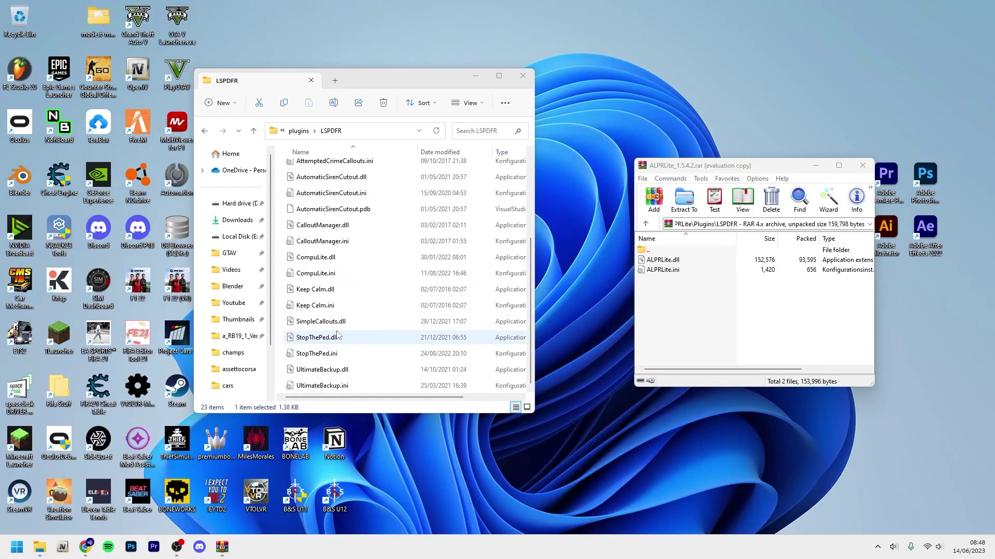
scroll(332, 343, "down", 1)
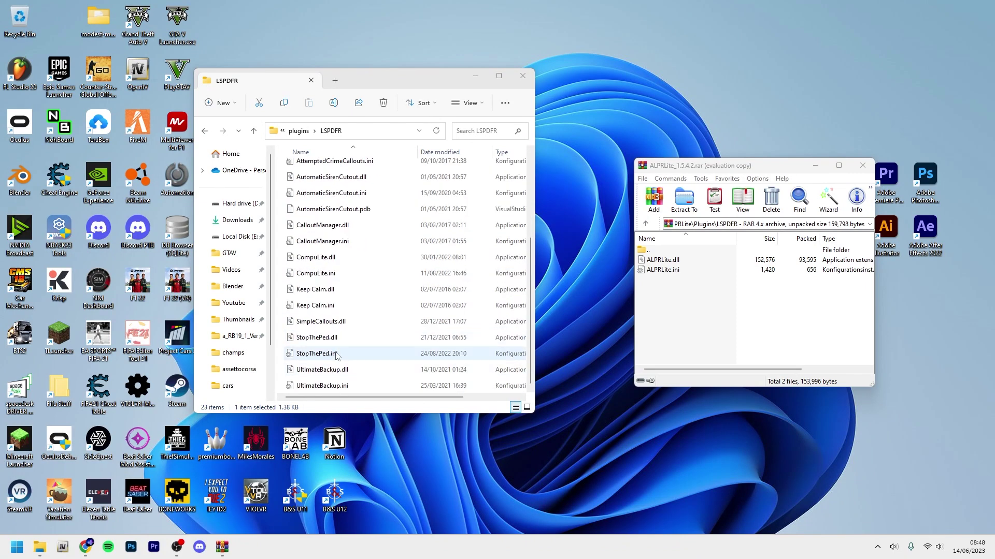
double_click(337, 355)
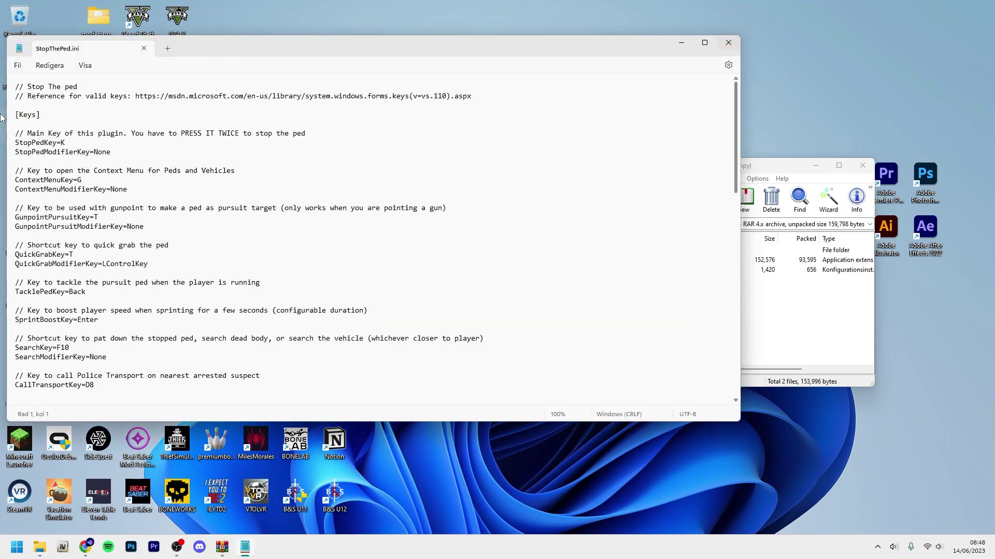
left_click(728, 42)
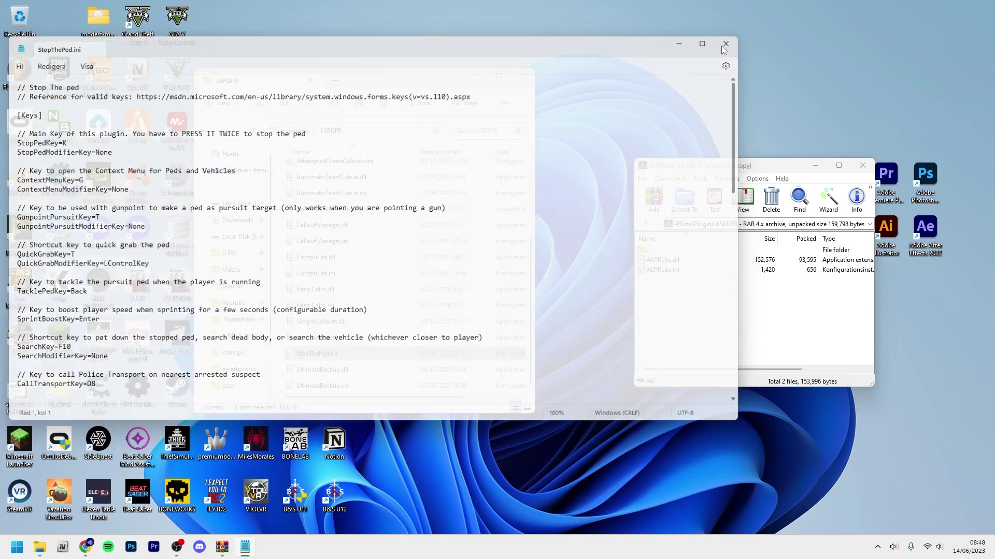
scroll(533, 280, "up", 3)
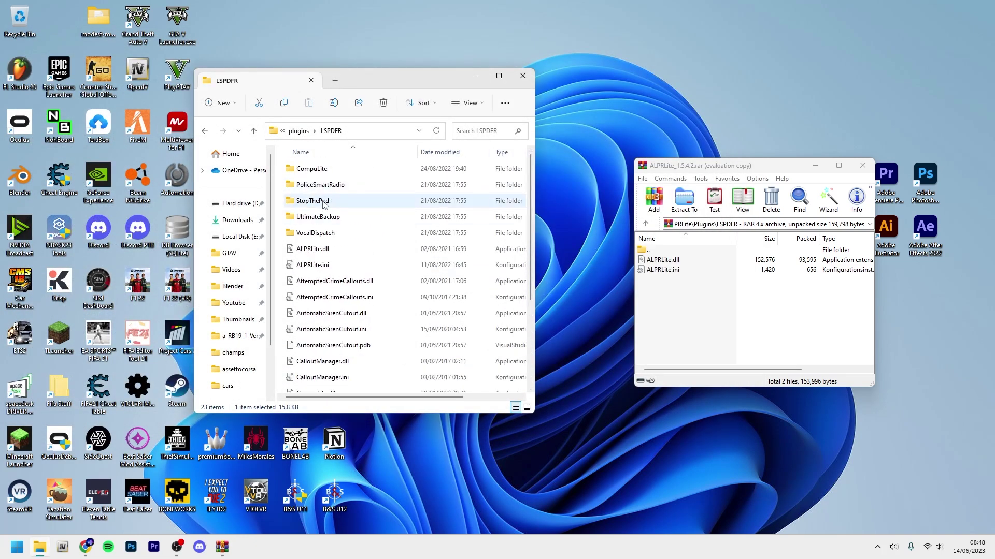
double_click(312, 201)
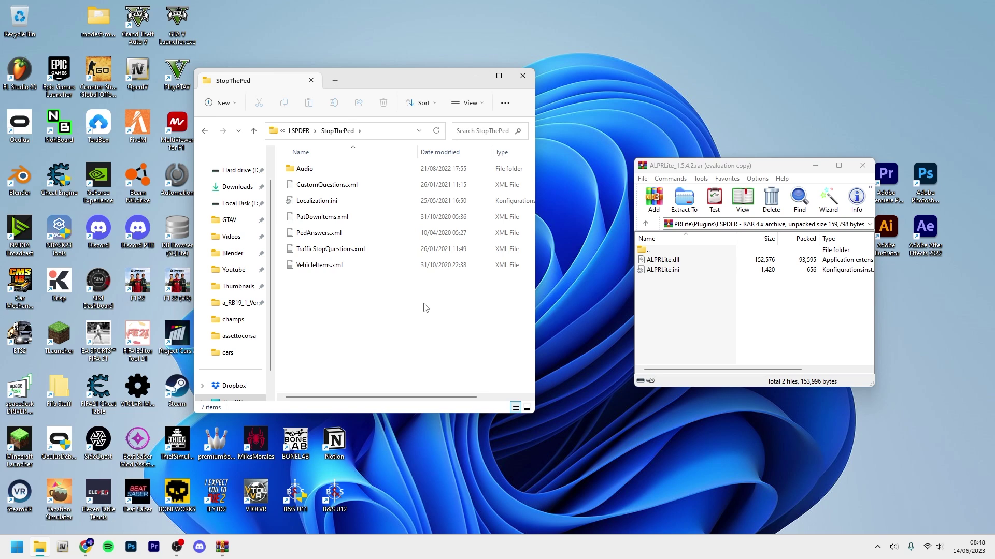
left_click(301, 131)
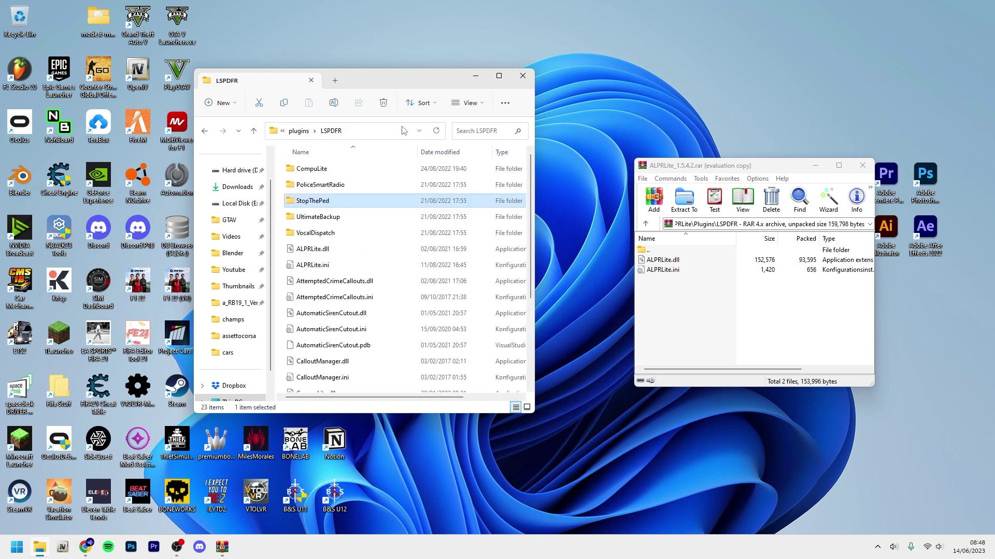
left_click_drag(417, 79, 315, 58)
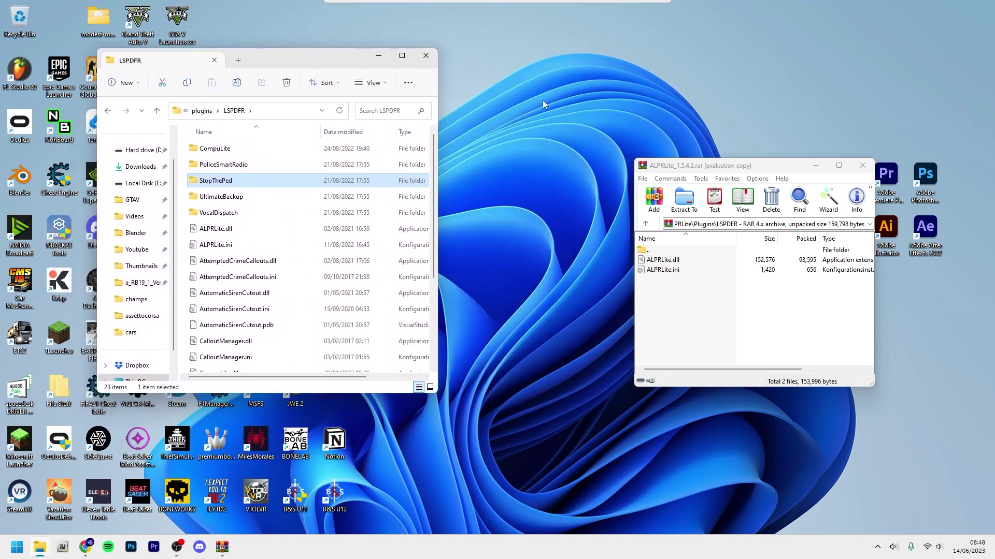